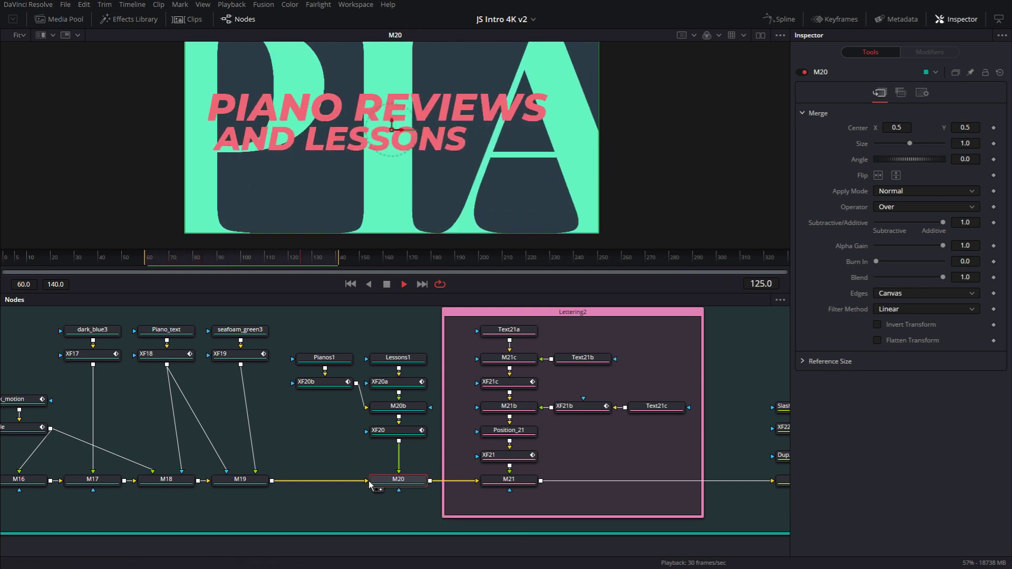
Step: Inspect the XF20a and XF20 transform settings, then bypass XF20 to compare
{"action": "left_click", "coordinate": [397, 387]}
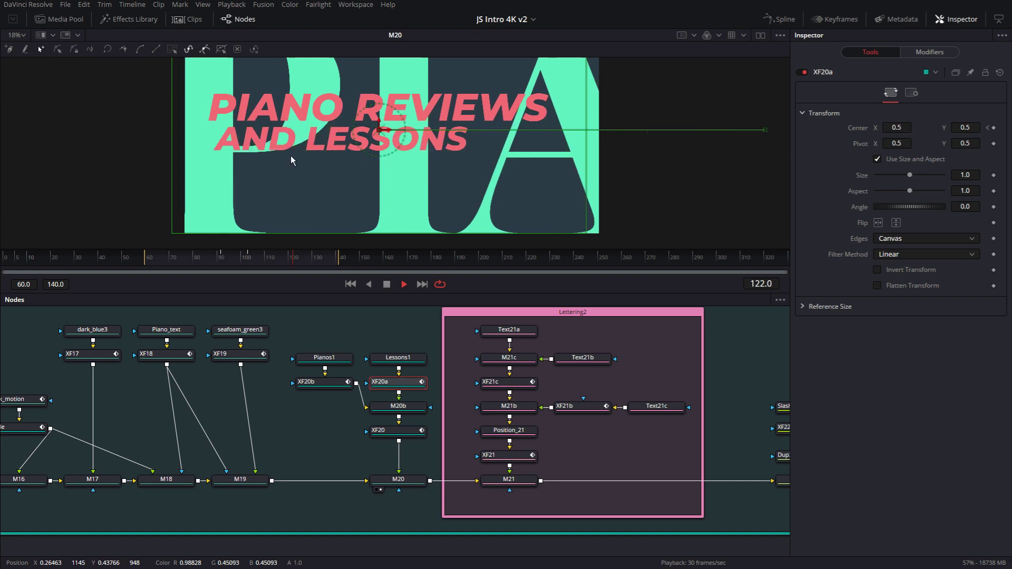
{"action": "left_click", "coordinate": [399, 437]}
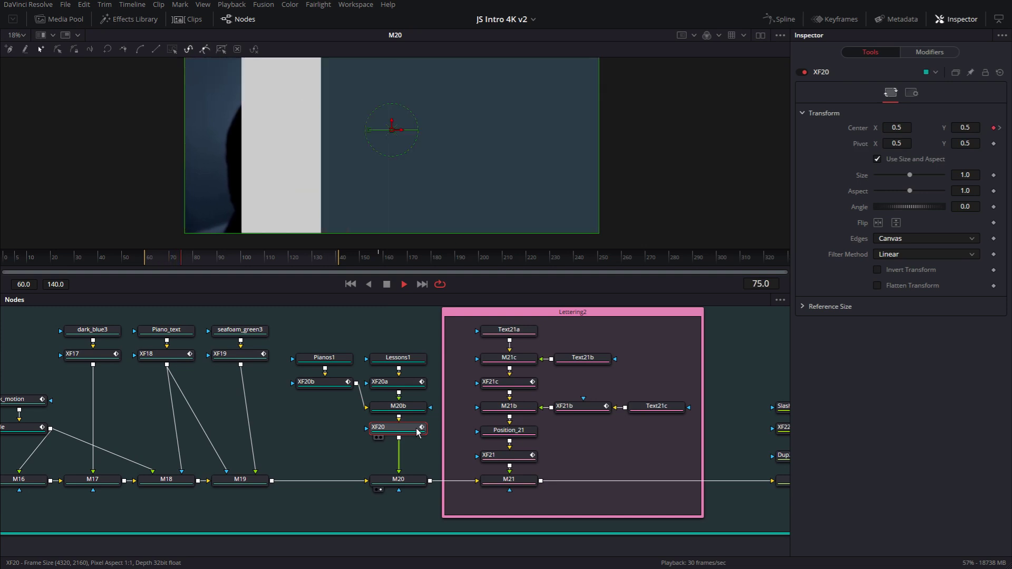
{"action": "key", "text": "ctrl+p"}
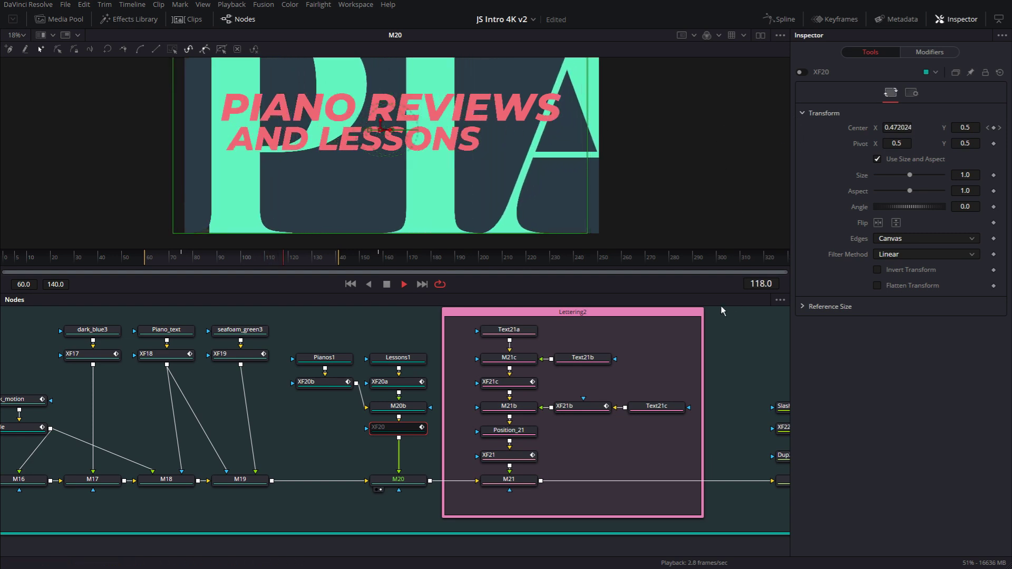
Step: Give the viewer more height and re-enable the XF20 transform
{"action": "left_click_drag", "start_coordinate": [715, 292], "coordinate": [717, 397]}
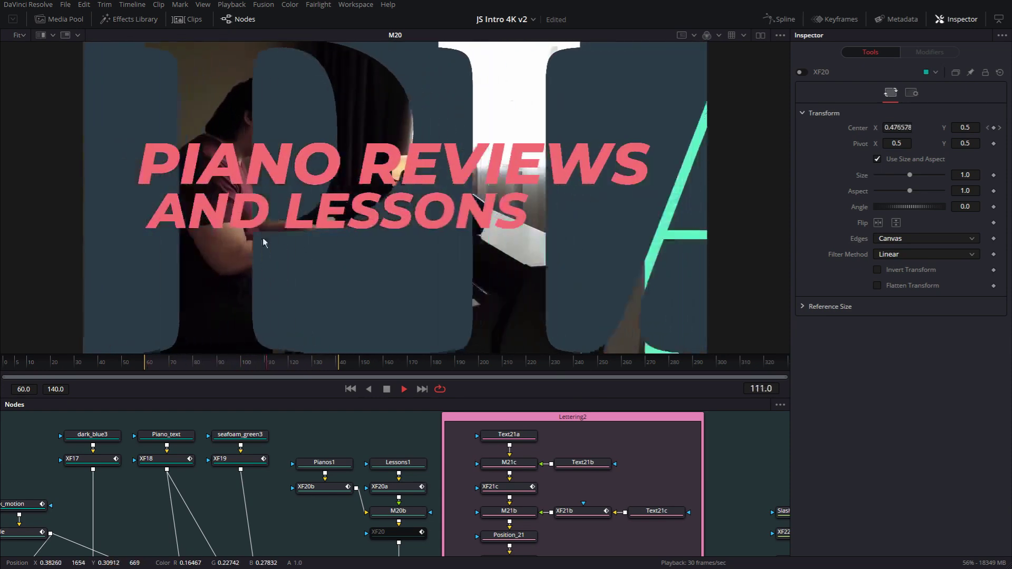
{"action": "scroll", "coordinate": [403, 531], "scroll_direction": "down", "scroll_amount": 1}
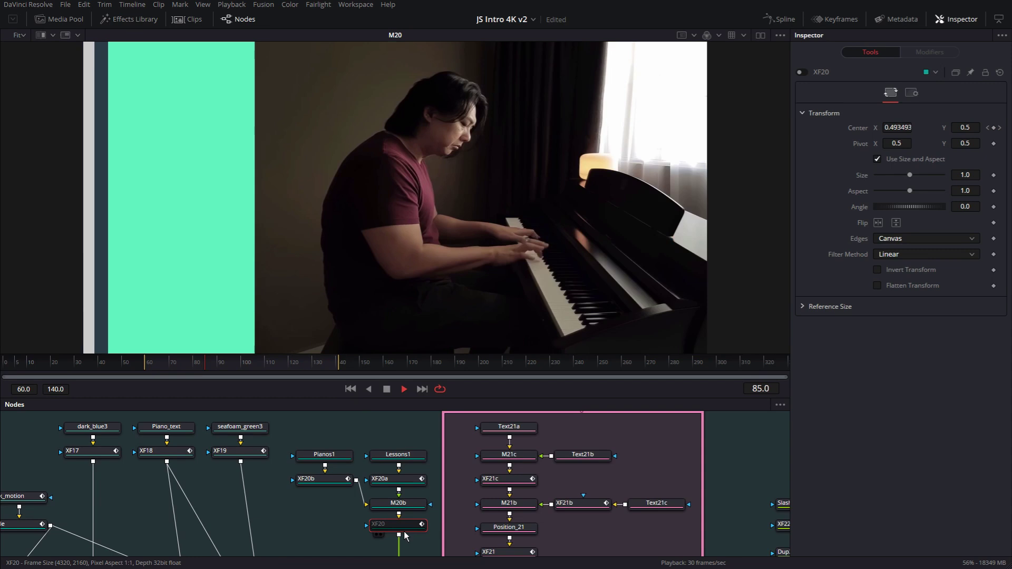
{"action": "key", "text": "ctrl+p"}
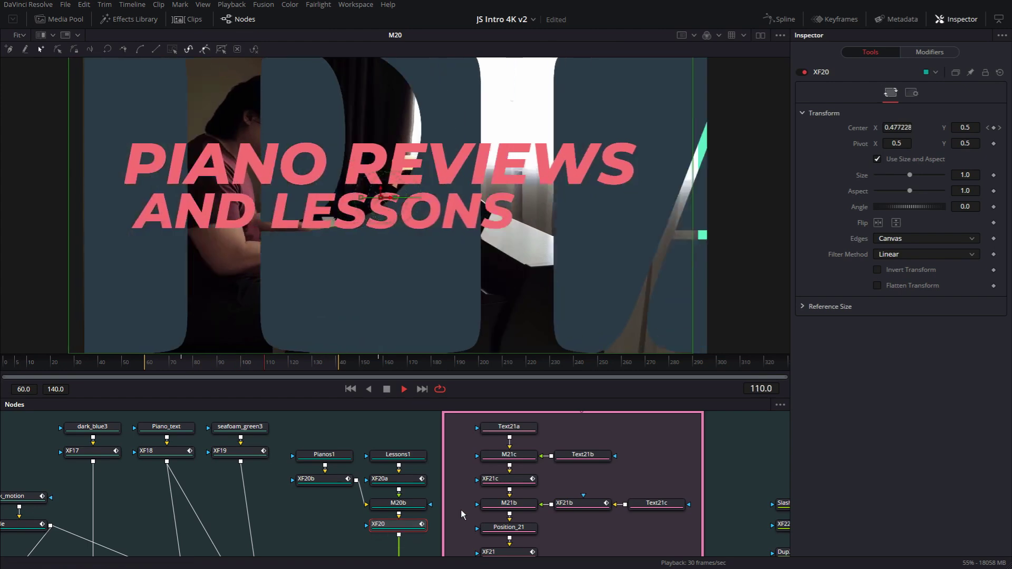
Step: Pan the node graph to the Lettering2 group, inspect M21's merge settings, and reveal M22–M24
{"action": "left_click_drag", "start_coordinate": [523, 398], "coordinate": [502, 336]}
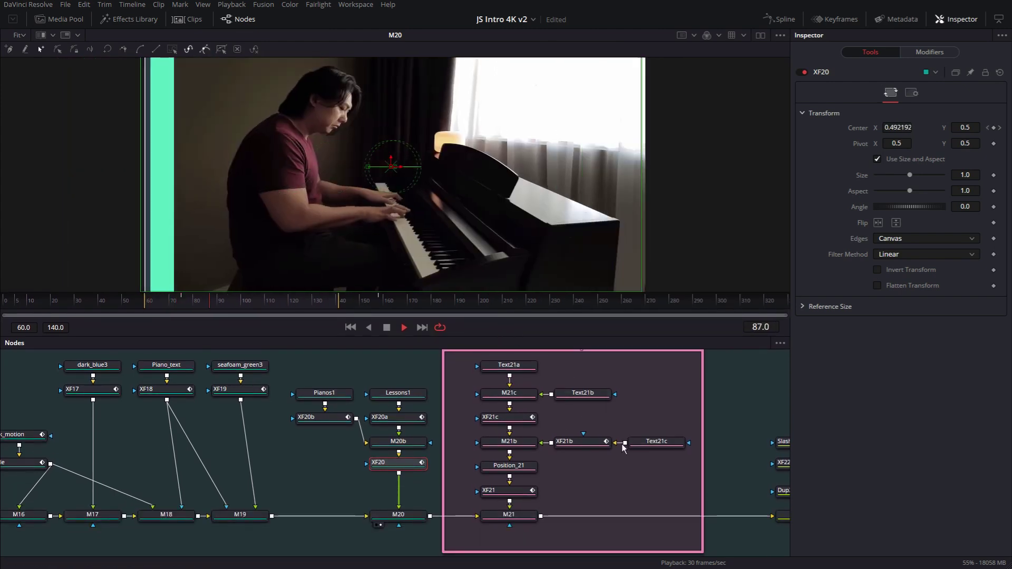
{"action": "left_click_drag", "start_coordinate": [648, 448], "coordinate": [600, 462]}
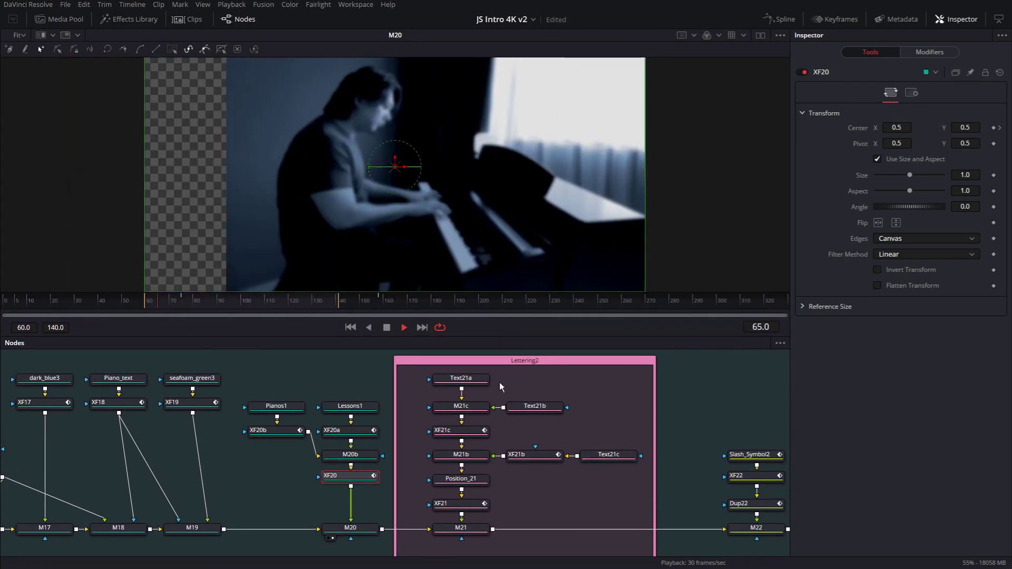
{"action": "left_click", "coordinate": [481, 528]}
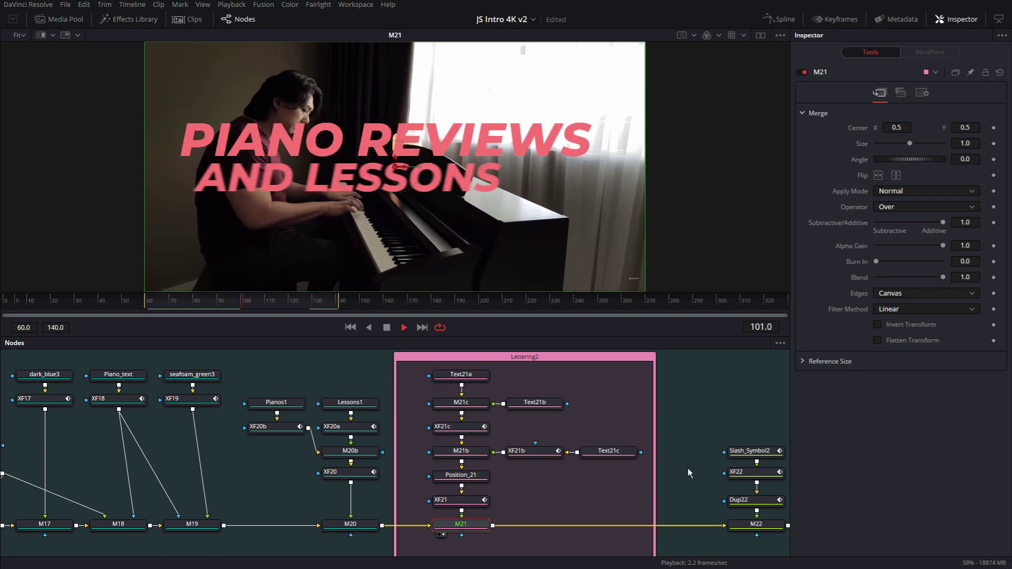
{"action": "left_click_drag", "start_coordinate": [687, 468], "coordinate": [426, 467]}
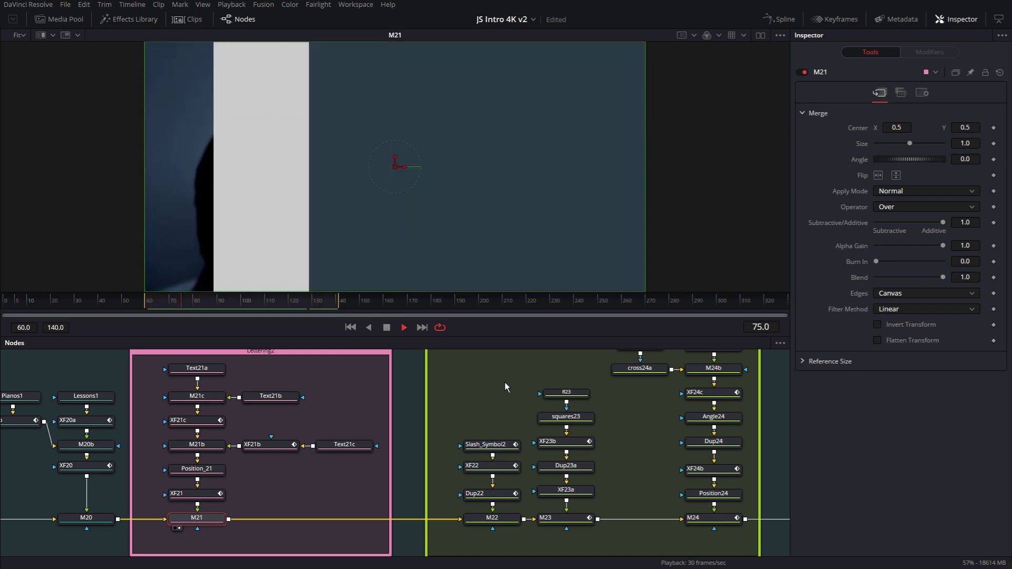
Step: Inspect XF21, enlarge the node graph area, and select the M24 merge node
{"action": "left_click", "coordinate": [198, 495]}
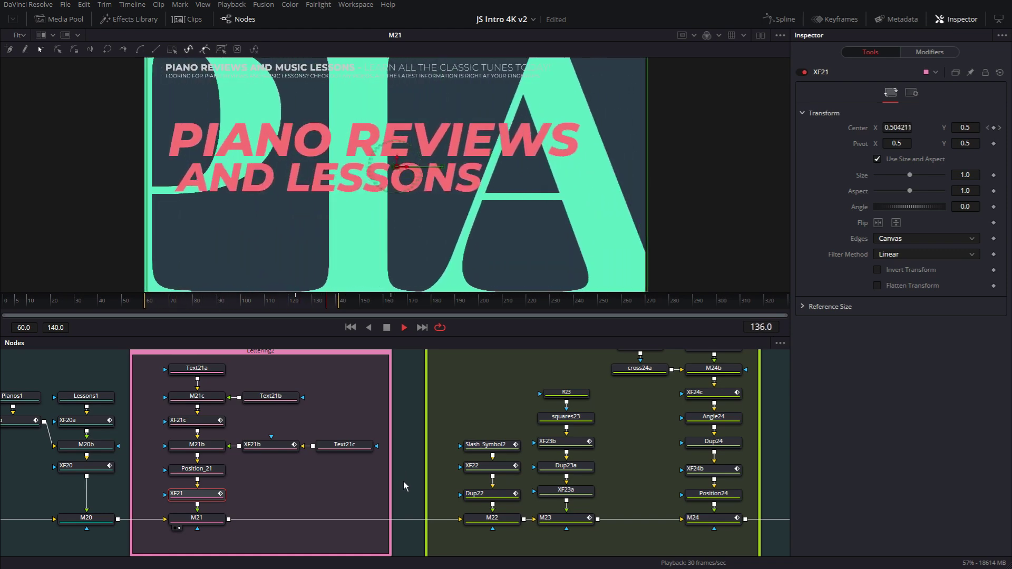
{"action": "scroll", "coordinate": [464, 496], "scroll_direction": "down", "scroll_amount": 3}
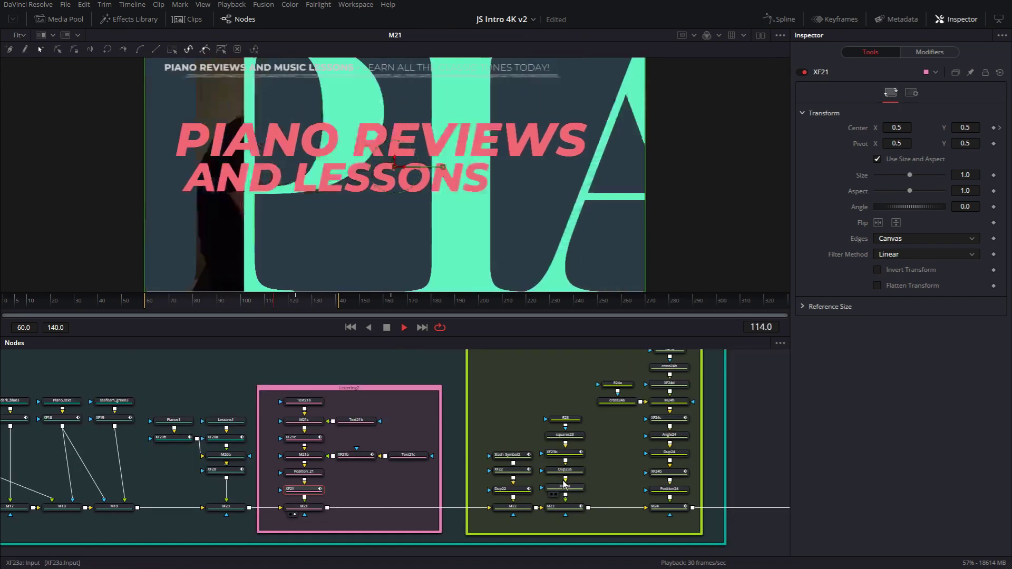
{"action": "scroll", "coordinate": [464, 464], "scroll_direction": "up", "scroll_amount": 2}
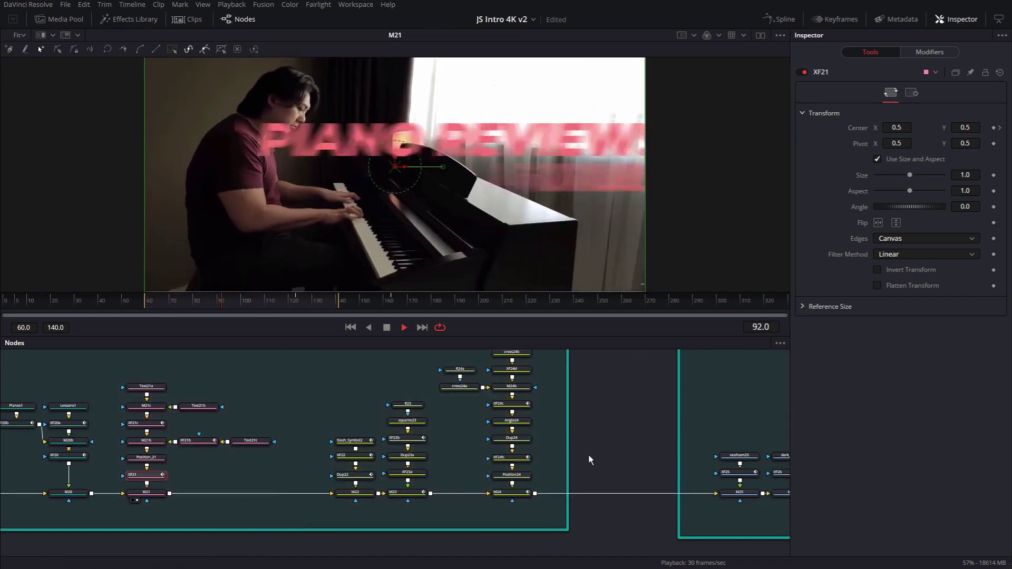
{"action": "left_click_drag", "start_coordinate": [617, 334], "coordinate": [623, 316]}
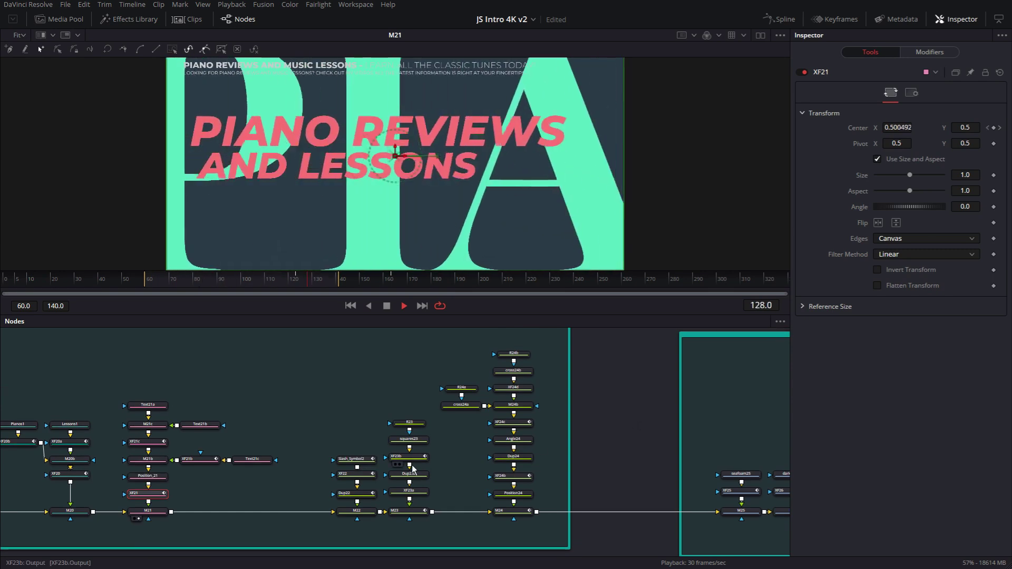
{"action": "left_click", "coordinate": [512, 510]}
Step: Show the M24 result in the viewer, then inspect the Dup24 node in Bands3
{"action": "key", "text": "1"}
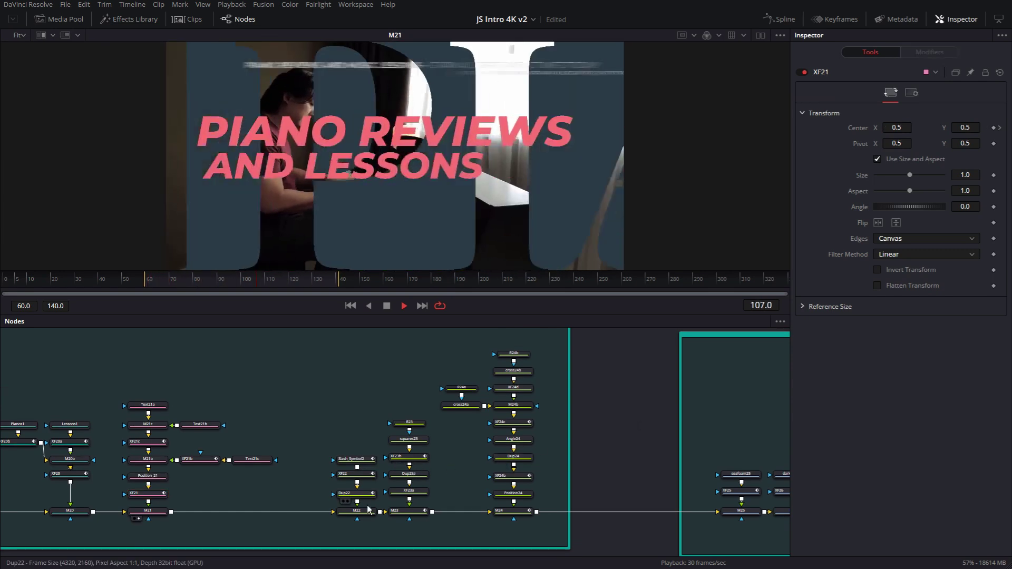
{"action": "scroll", "coordinate": [458, 449], "scroll_direction": "up", "scroll_amount": 2}
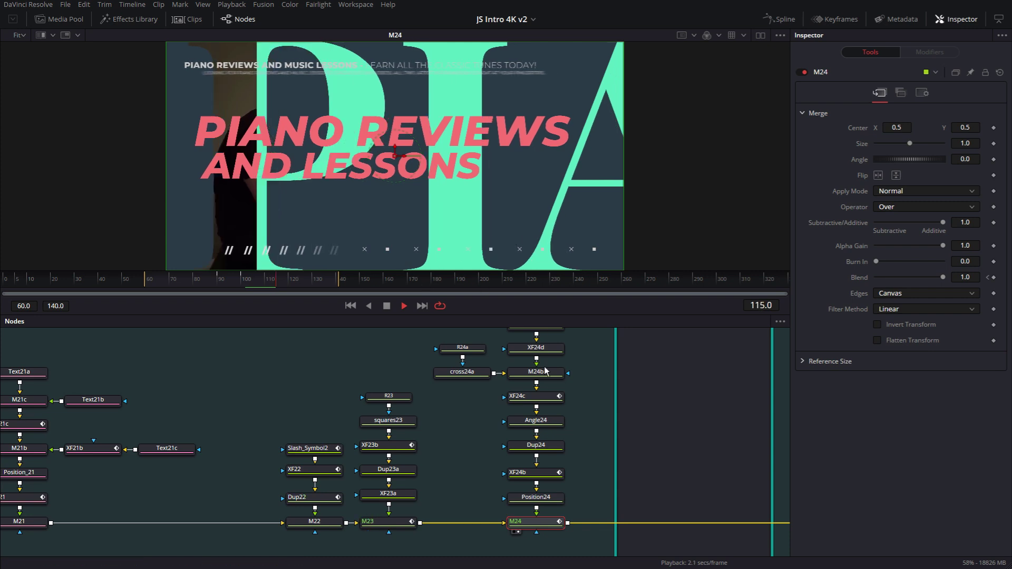
{"action": "left_click", "coordinate": [515, 448]}
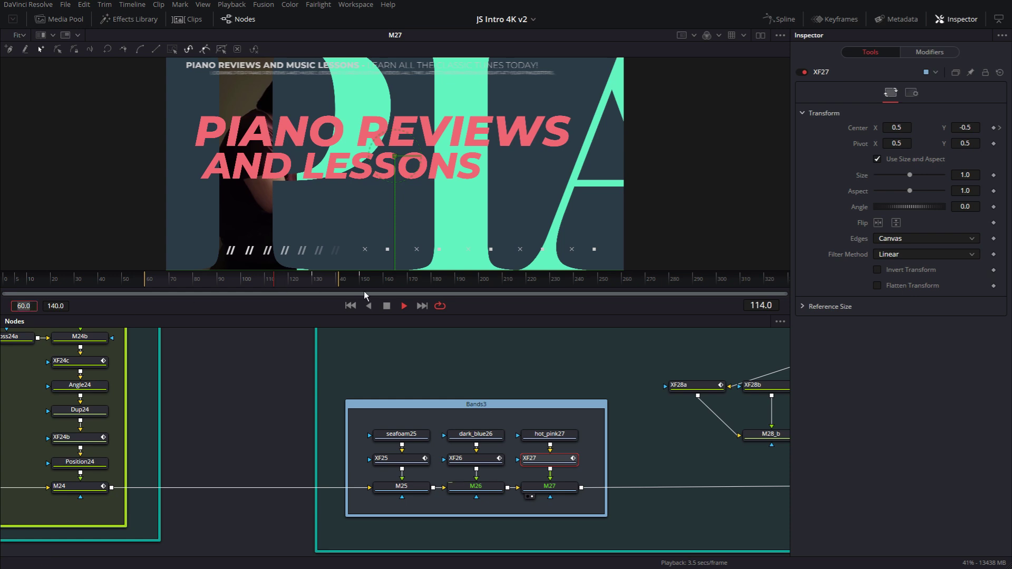
Step: Set the render range to 110–180, then pull M25 out of Bands3 and off M26's background input
{"action": "type", "text": "110"}
{"action": "key", "text": "Return"}
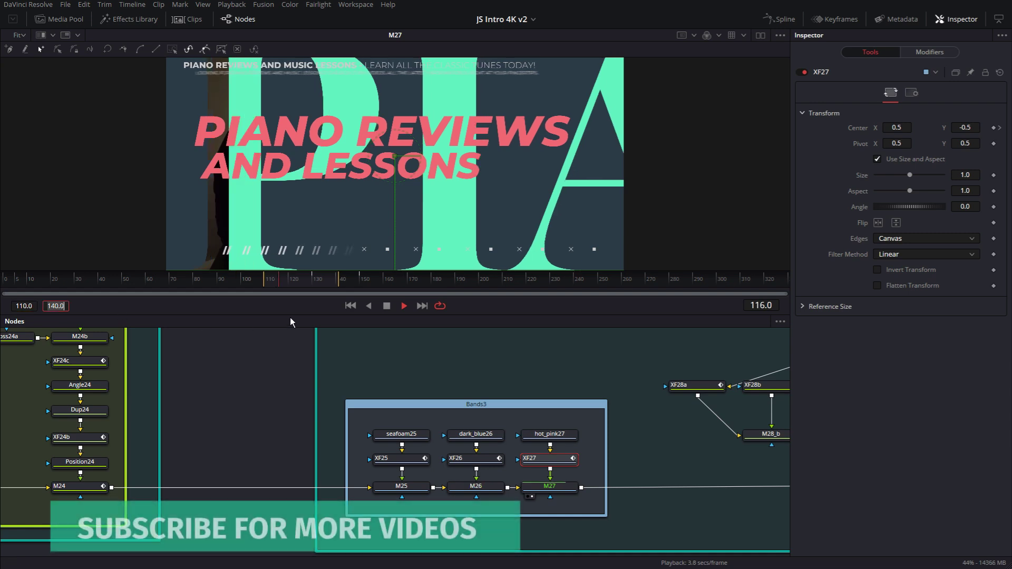
{"action": "type", "text": "180"}
{"action": "key", "text": "Return"}
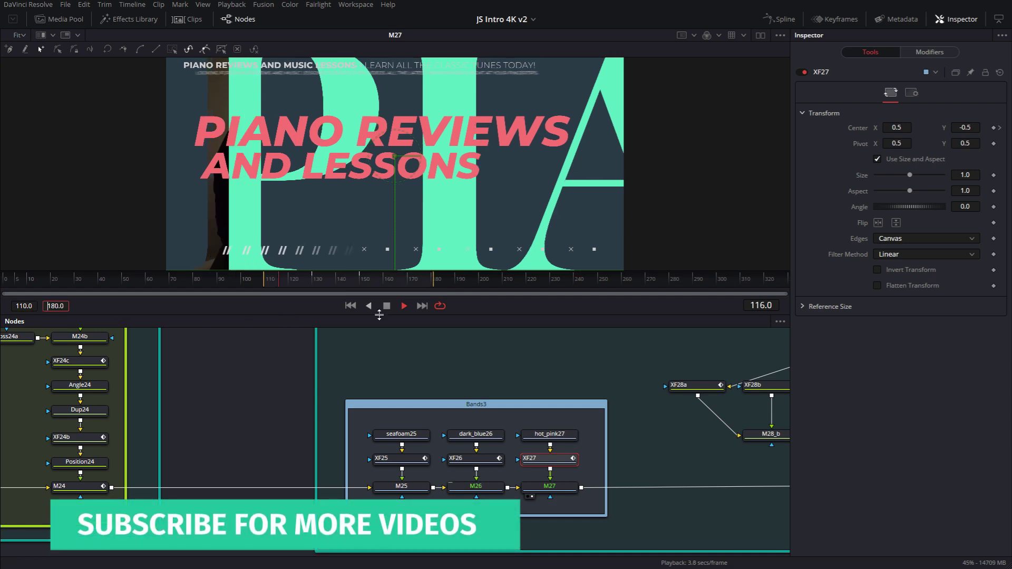
{"action": "left_click_drag", "start_coordinate": [413, 489], "coordinate": [266, 511]}
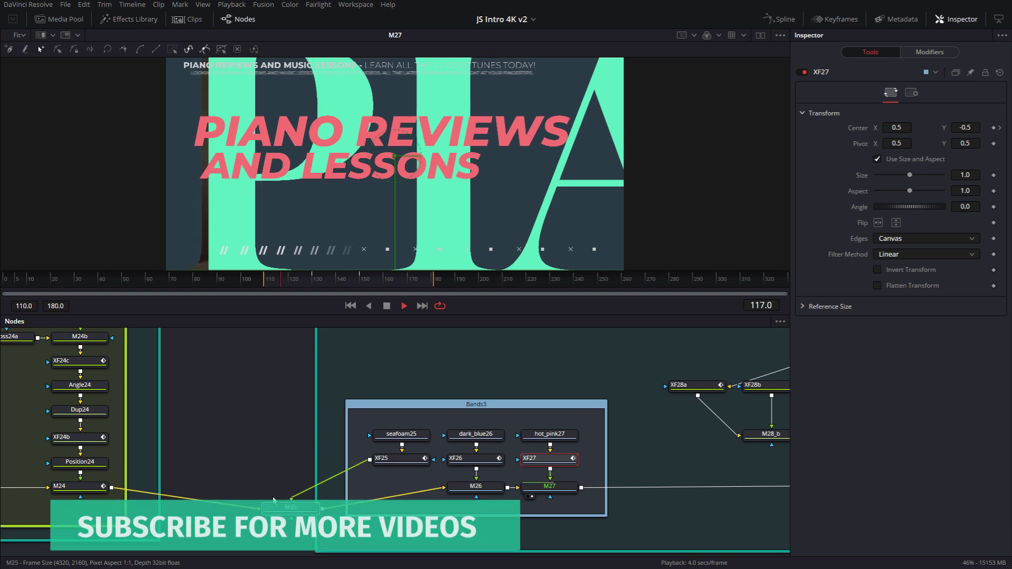
{"action": "left_click_drag", "start_coordinate": [444, 488], "coordinate": [278, 513]}
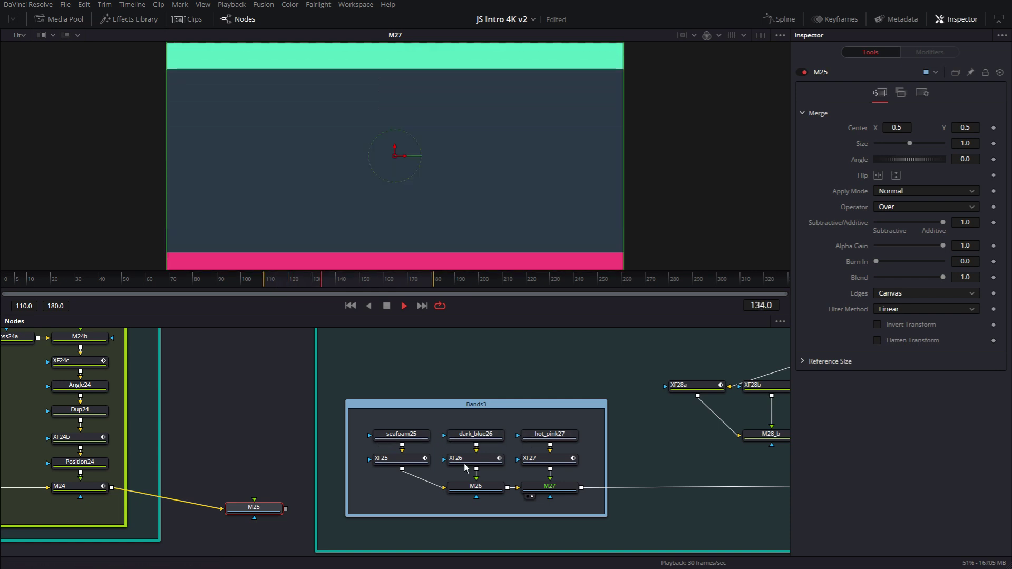
Step: Review XF25's animation curves, then pan to the XF28a–g piano-key transforms
{"action": "left_click", "coordinate": [407, 463]}
{"action": "left_click", "coordinate": [782, 19]}
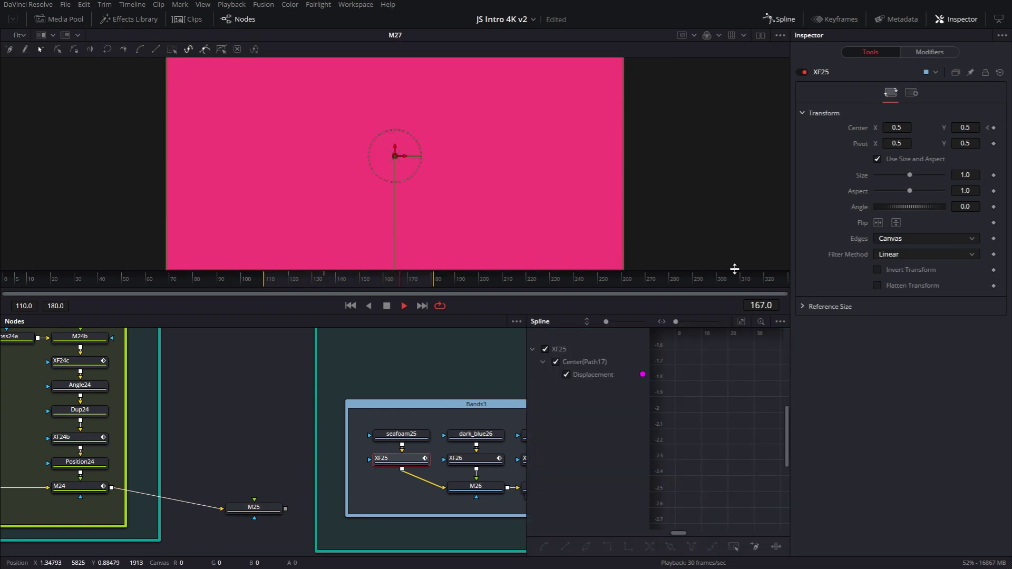
{"action": "left_click", "coordinate": [956, 19]}
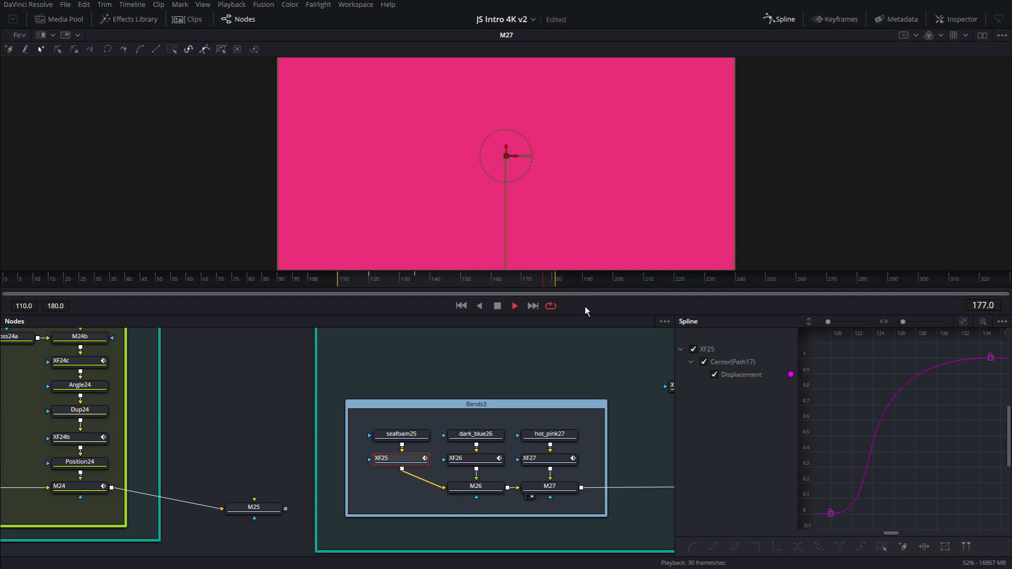
{"action": "key", "text": "shift+3"}
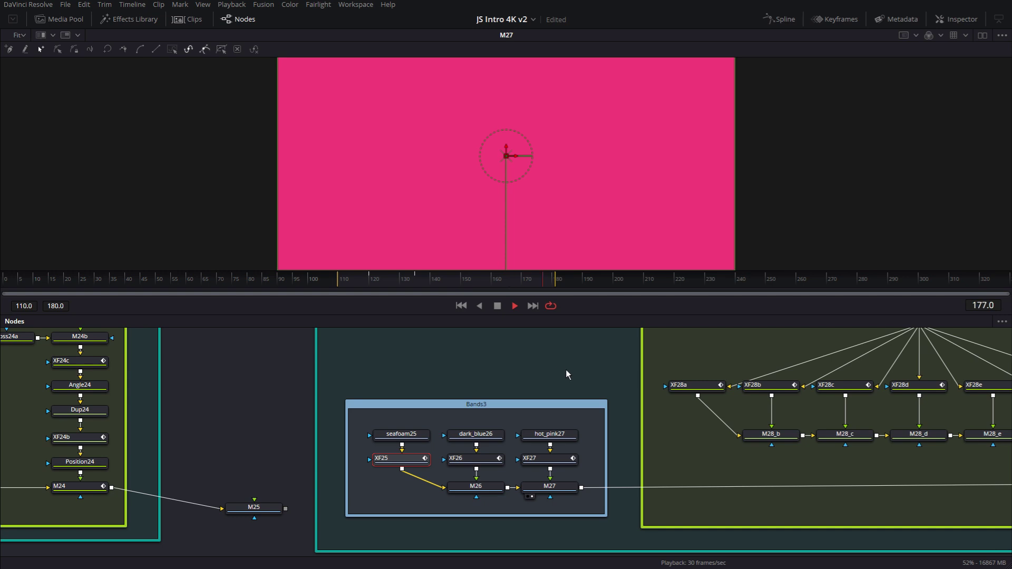
{"action": "left_click_drag", "start_coordinate": [565, 369], "coordinate": [309, 373]}
Step: Select M28 and show its merge result in the viewer
{"action": "scroll", "coordinate": [542, 413], "scroll_direction": "right", "scroll_amount": 4}
{"action": "scroll", "coordinate": [543, 413], "scroll_direction": "up", "scroll_amount": 2}
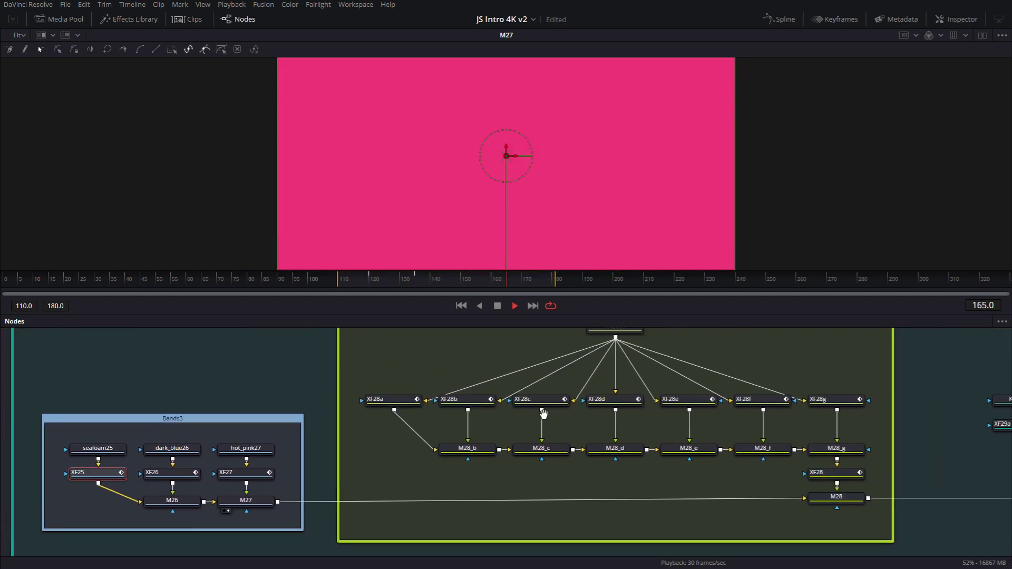
{"action": "left_click", "coordinate": [764, 543]}
{"action": "key", "text": "1"}
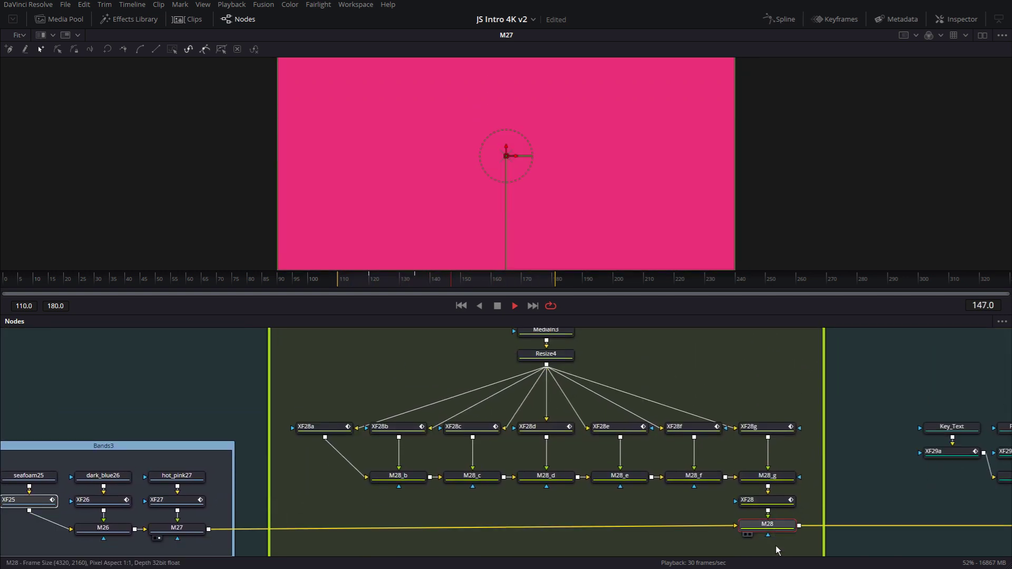
{"action": "scroll", "coordinate": [759, 527], "scroll_direction": "down", "scroll_amount": 1}
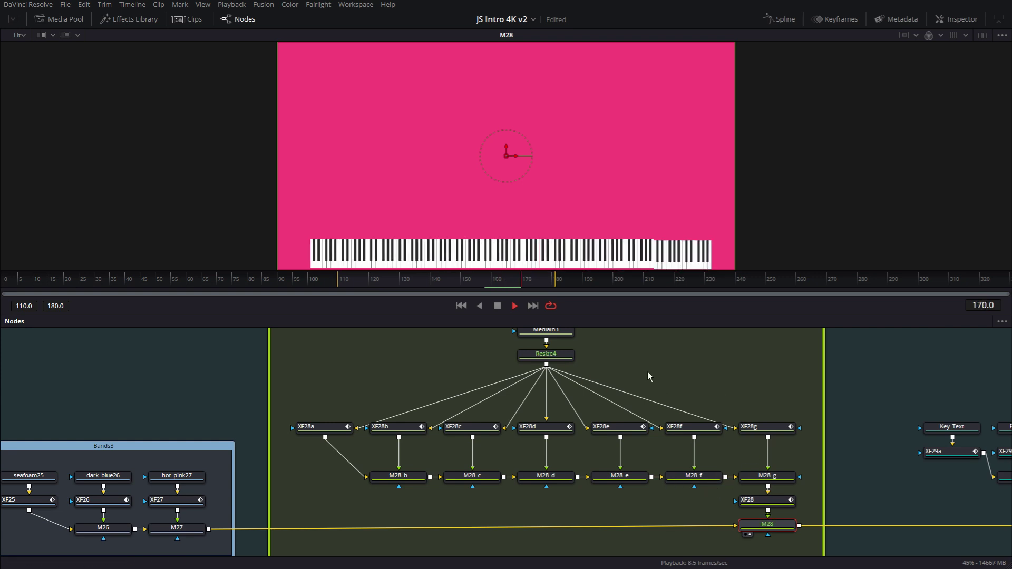
{"action": "left_click_drag", "start_coordinate": [649, 366], "coordinate": [656, 379]}
{"action": "scroll", "coordinate": [654, 358], "scroll_direction": "up", "scroll_amount": 2}
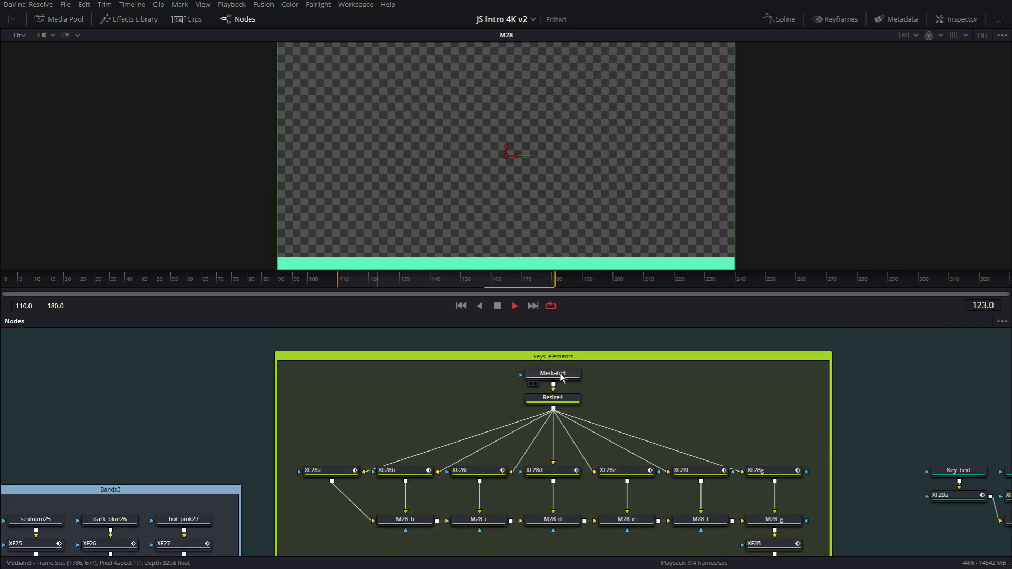
Step: Preview the MediaIn3 piano image and then the XF28 transform output in the viewer
{"action": "left_click", "coordinate": [561, 375]}
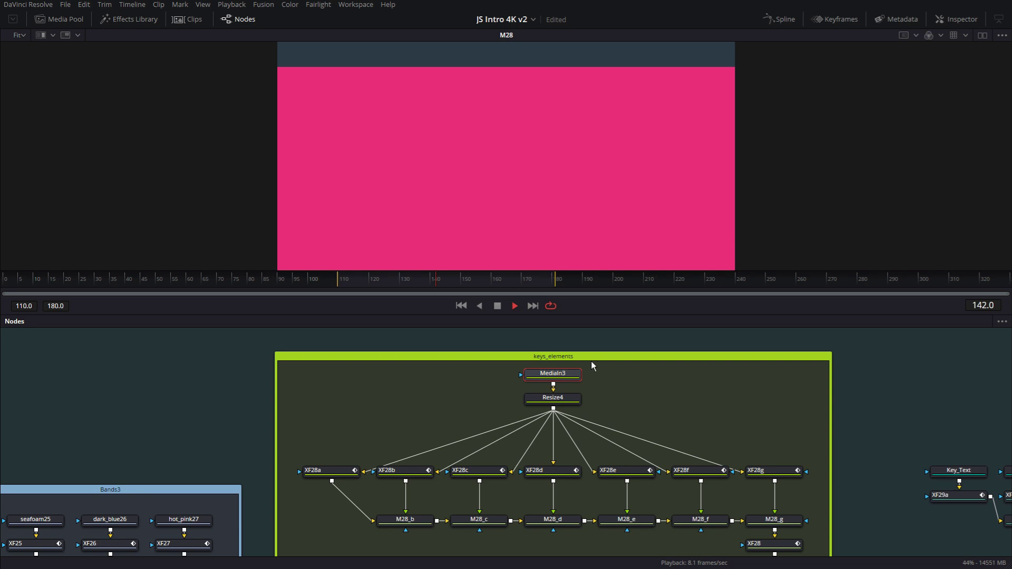
{"action": "left_click_drag", "start_coordinate": [564, 375], "coordinate": [550, 125]}
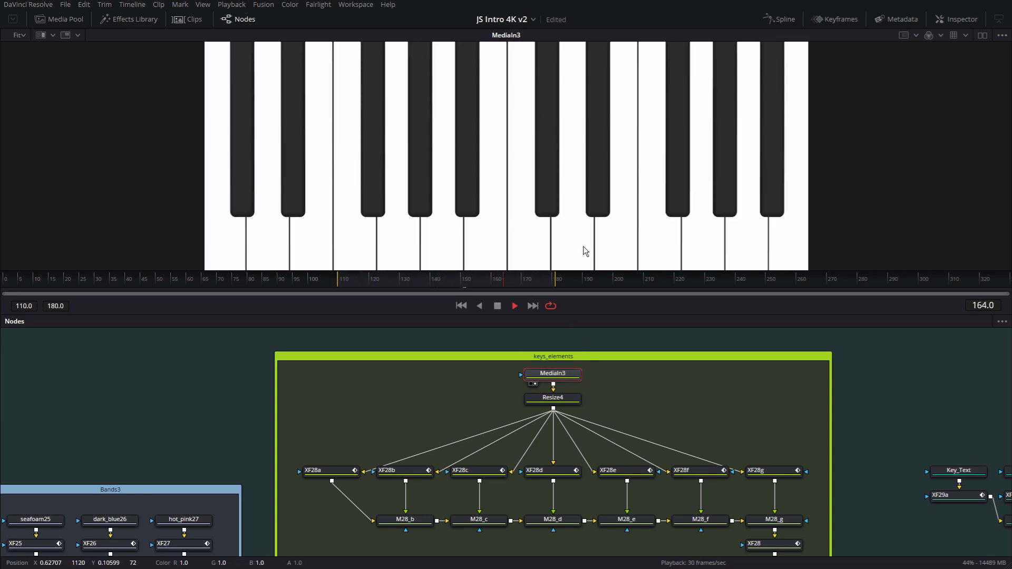
{"action": "left_click", "coordinate": [771, 544]}
{"action": "scroll", "coordinate": [771, 545], "scroll_direction": "down", "scroll_amount": 1}
{"action": "key", "text": "1"}
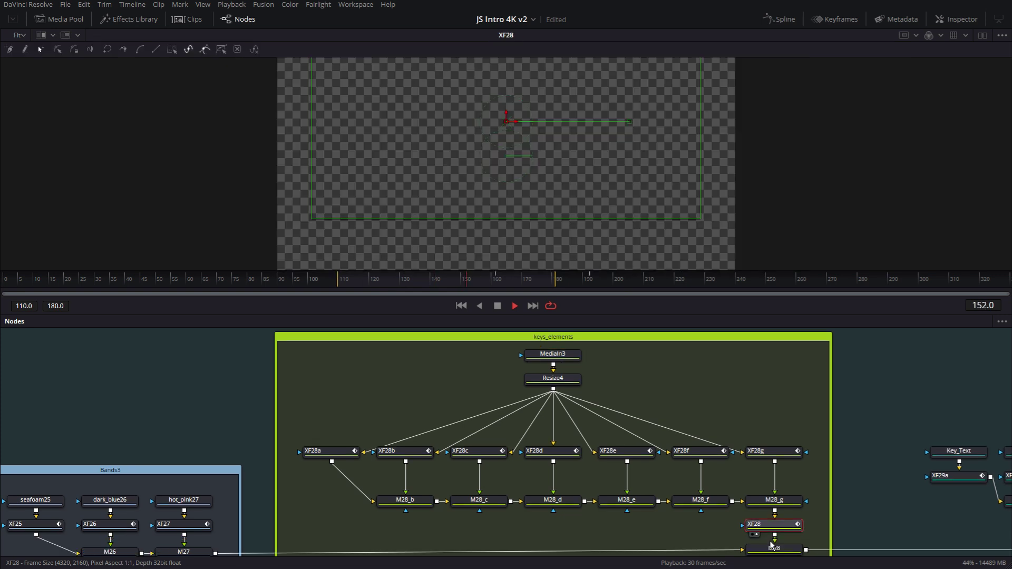
Step: Return the viewer to the M28 composite with keys along the pink frame
{"action": "scroll", "coordinate": [829, 433], "scroll_direction": "down", "scroll_amount": 3}
{"action": "scroll", "coordinate": [829, 434], "scroll_direction": "right", "scroll_amount": 3}
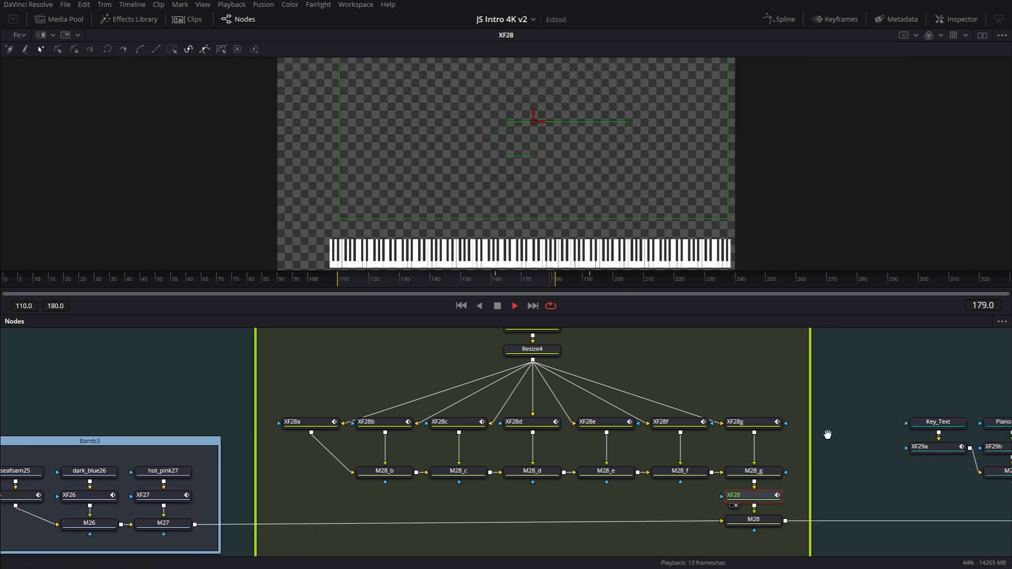
{"action": "left_click", "coordinate": [740, 492]}
{"action": "key", "text": "1"}
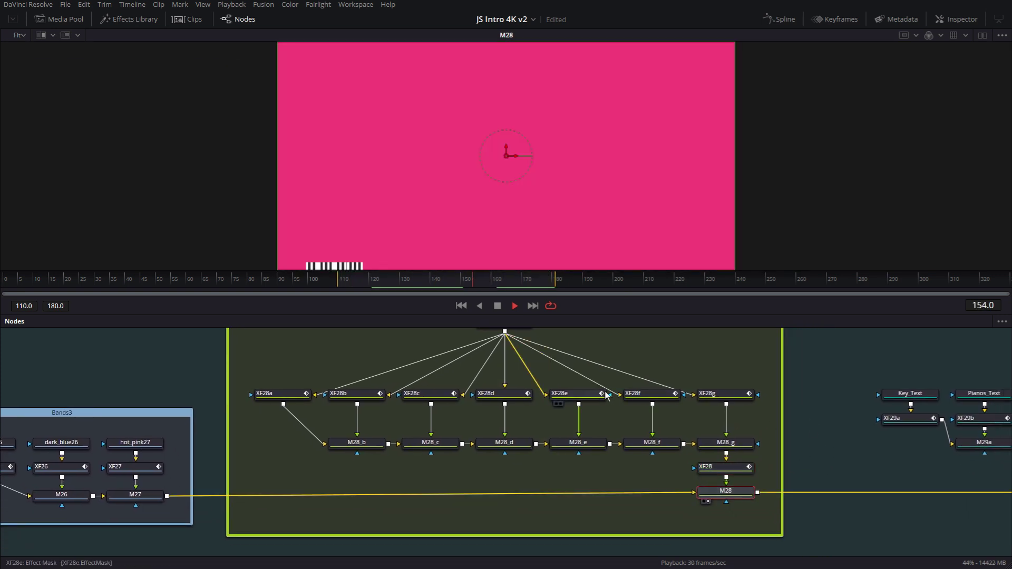
{"action": "scroll", "coordinate": [606, 396], "scroll_direction": "up", "scroll_amount": 2}
{"action": "scroll", "coordinate": [606, 396], "scroll_direction": "left", "scroll_amount": 1}
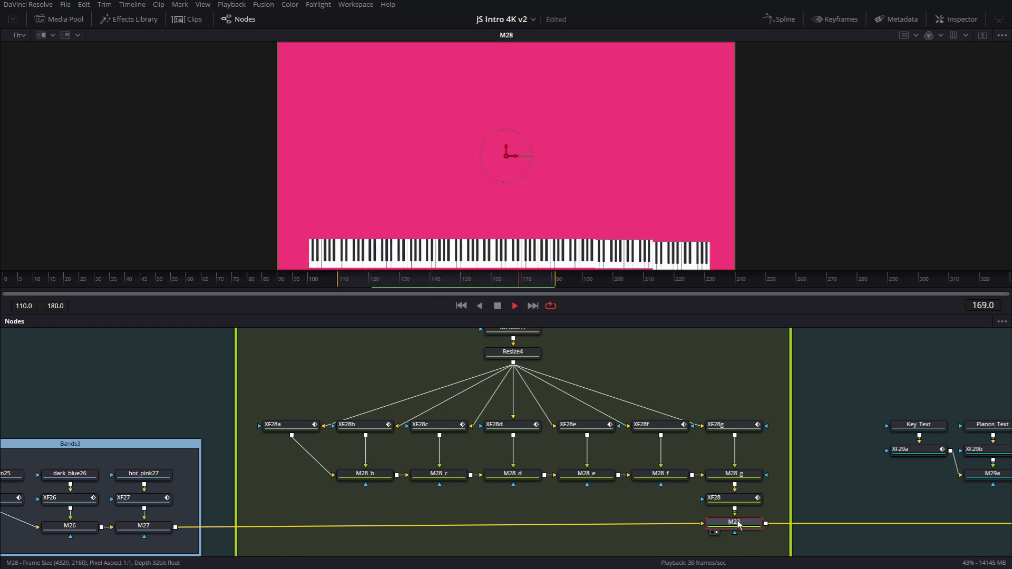
{"action": "left_click", "coordinate": [744, 501]}
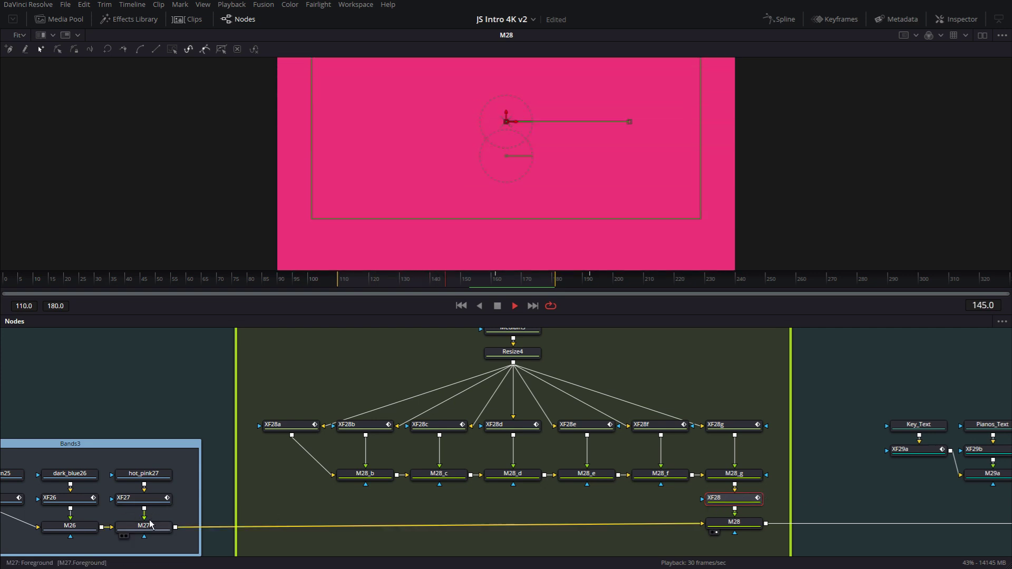
{"action": "key", "text": "ctrl+f"}
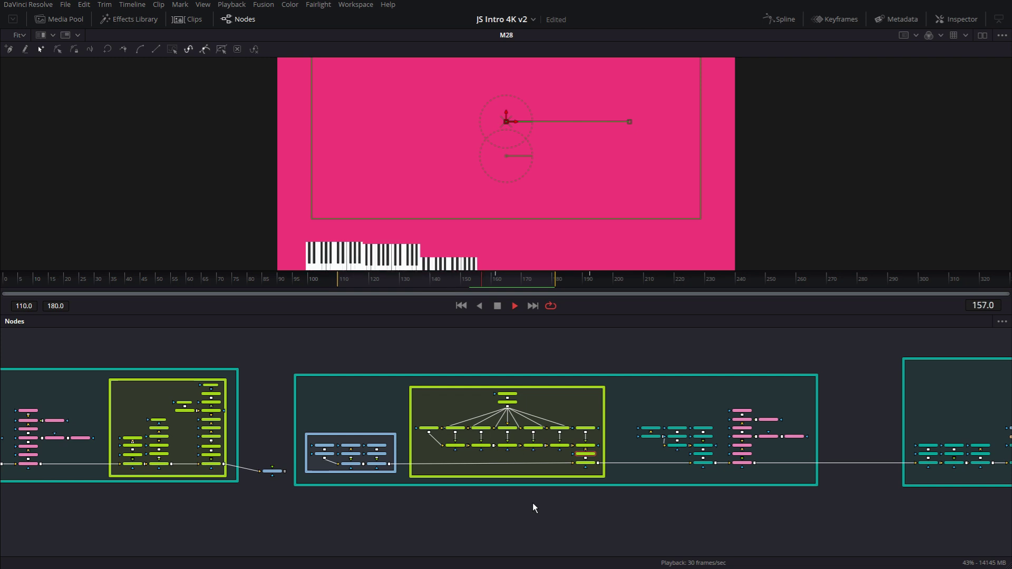
Step: Pan and zoom the node graph to Key_Text, Pianos_Text, Synth_Text and the Lettering3 group
{"action": "scroll", "coordinate": [596, 463], "scroll_direction": "up", "scroll_amount": 3}
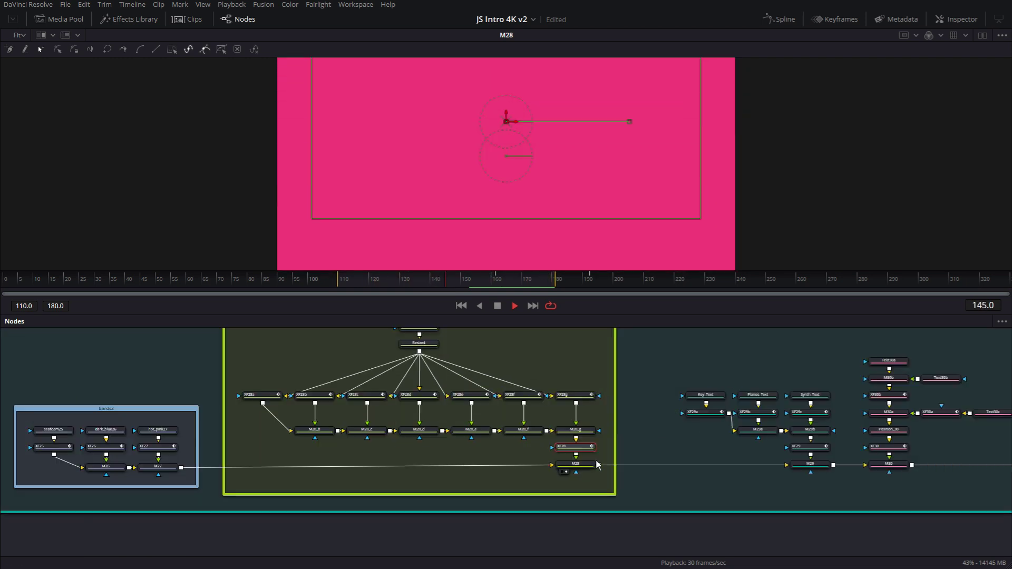
{"action": "left_click_drag", "start_coordinate": [670, 402], "coordinate": [514, 425]}
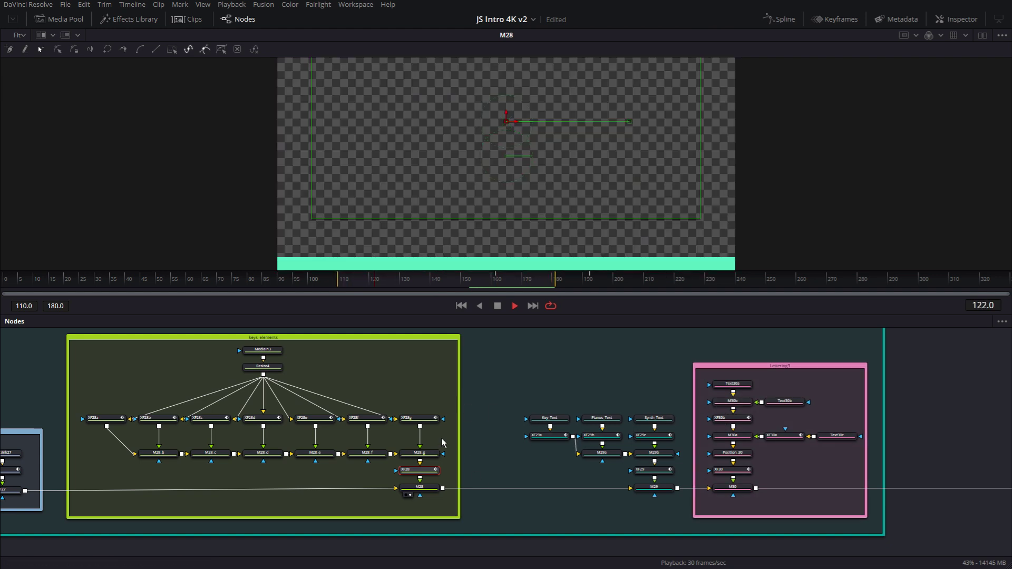
{"action": "left_click_drag", "start_coordinate": [686, 486], "coordinate": [429, 473]}
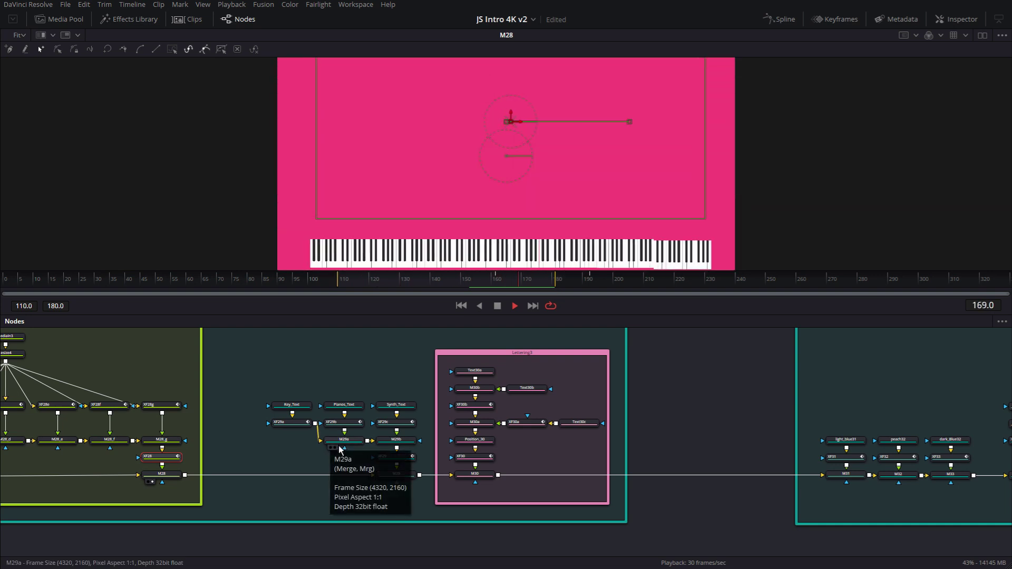
{"action": "scroll", "coordinate": [348, 437], "scroll_direction": "up", "scroll_amount": 3}
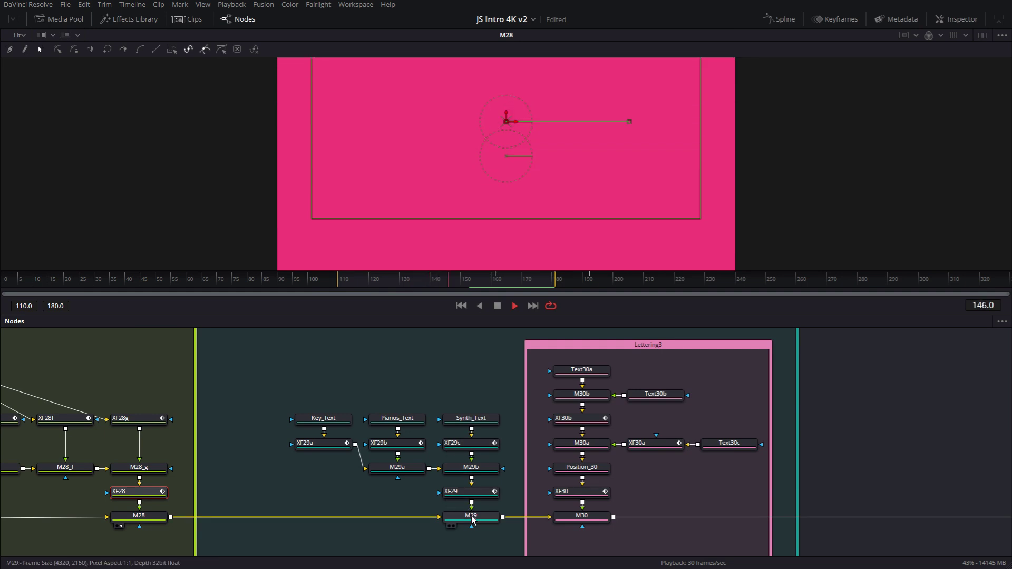
Step: Show the M29 KEYBOARDS, PIANOS, SYNTHESIZERS composite in the viewer and hide the group backdrops
{"action": "left_click", "coordinate": [474, 519]}
{"action": "key", "text": "1"}
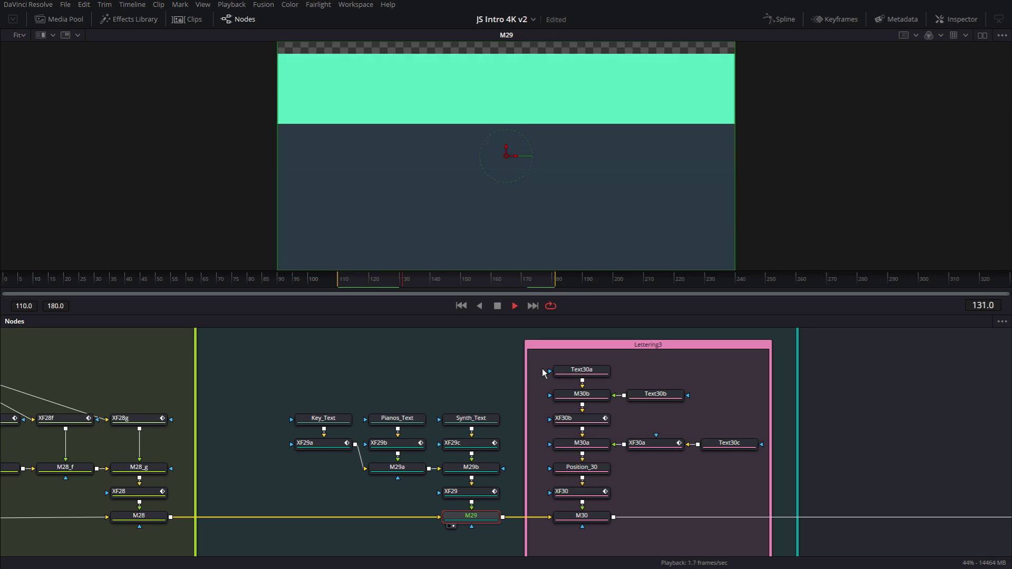
{"action": "left_click", "coordinate": [830, 400]}
{"action": "key", "text": "ctrl+z"}
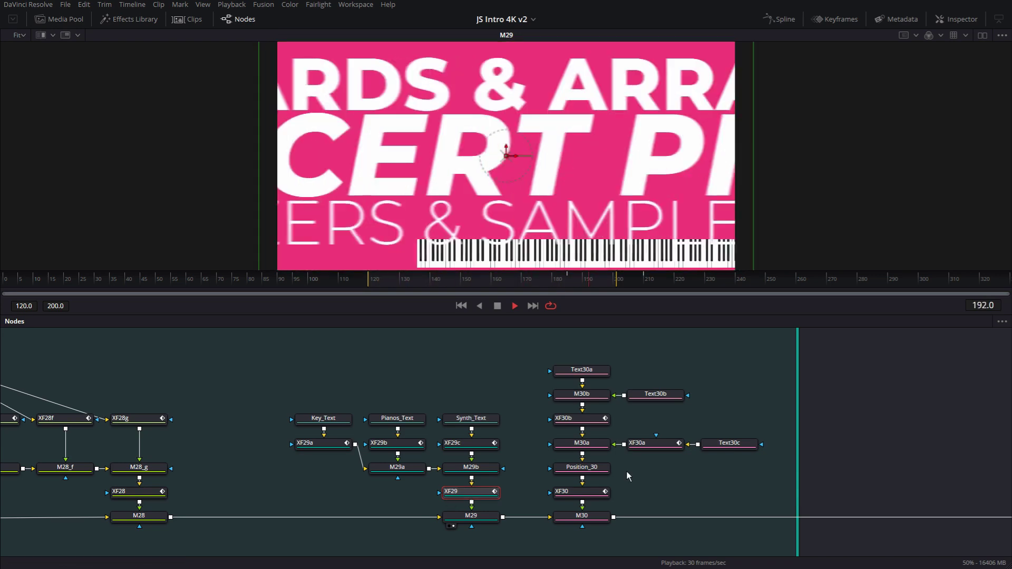
Step: Show the M30 composite, set the render start to frame 130, and briefly check XF30's controls
{"action": "left_click", "coordinate": [589, 519]}
{"action": "key", "text": "1"}
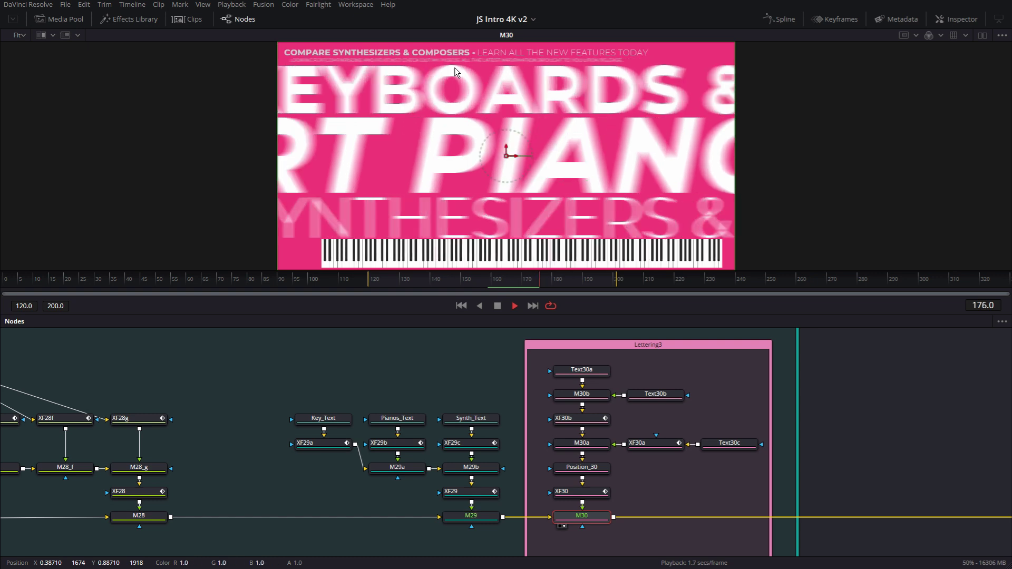
{"action": "double_click", "coordinate": [24, 306]}
{"action": "type", "text": "130"}
{"action": "key", "text": "Return"}
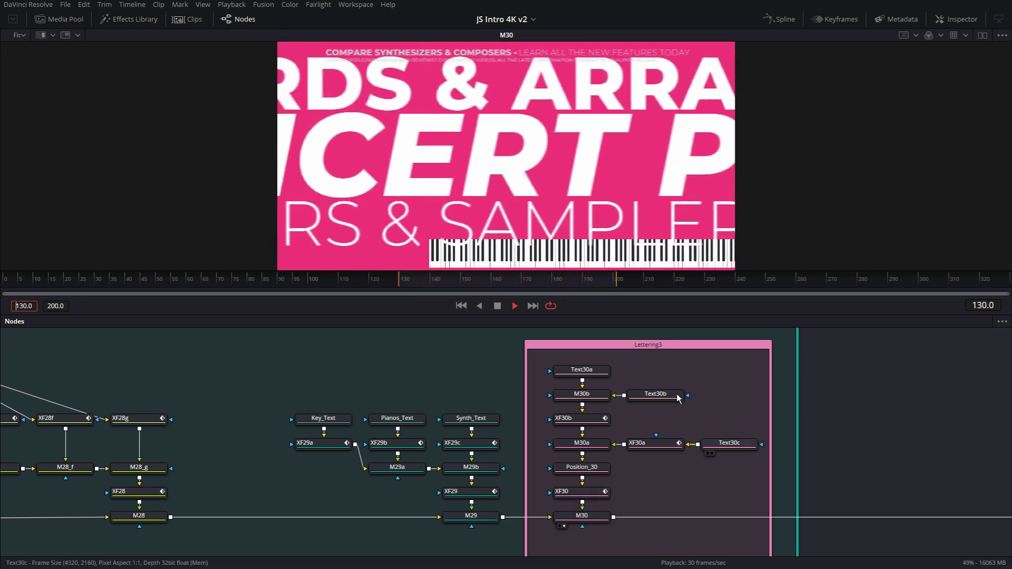
{"action": "left_click", "coordinate": [580, 491]}
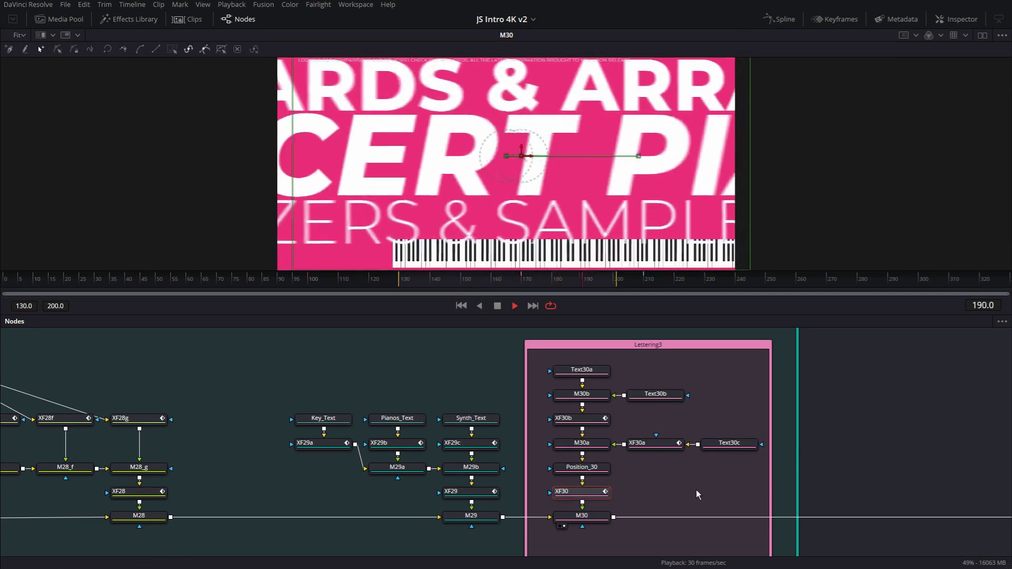
{"action": "left_click", "coordinate": [836, 493]}
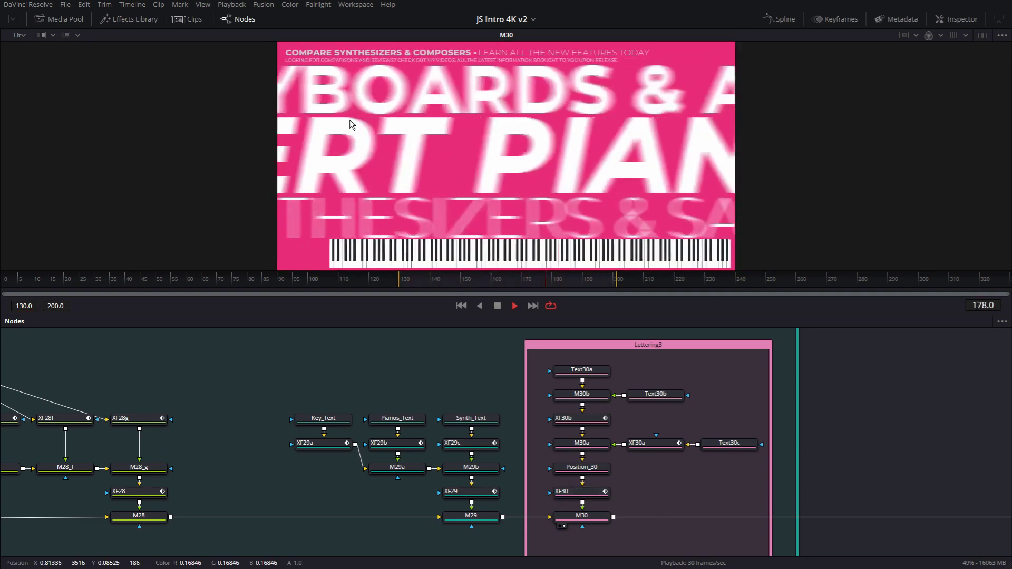